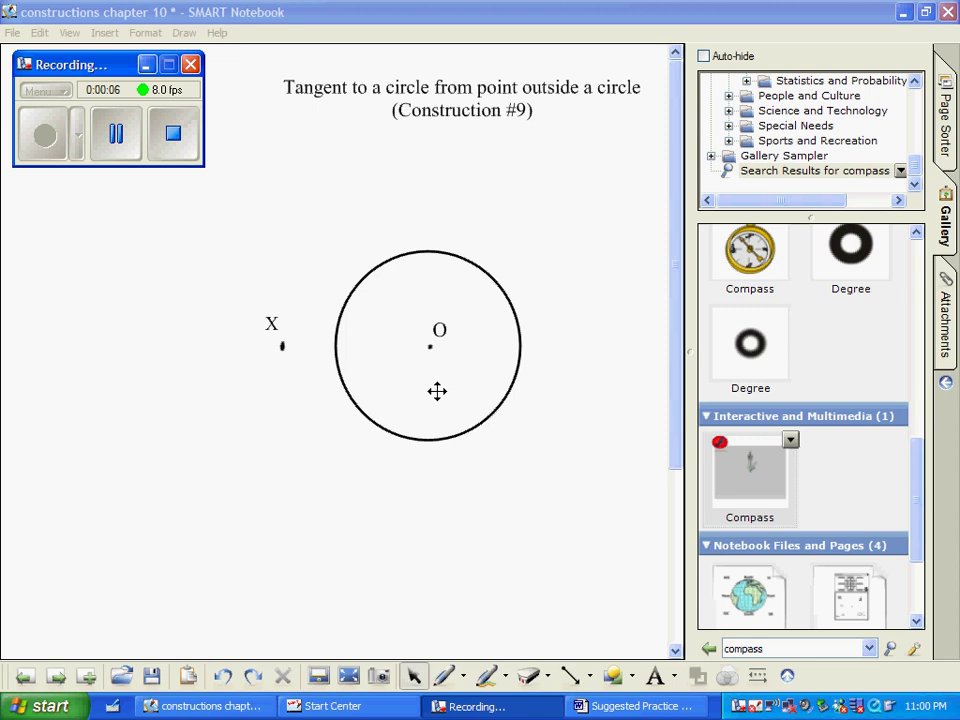
# Join point X to centre O with a plain solid black straight line.
pyautogui.click(593, 677)
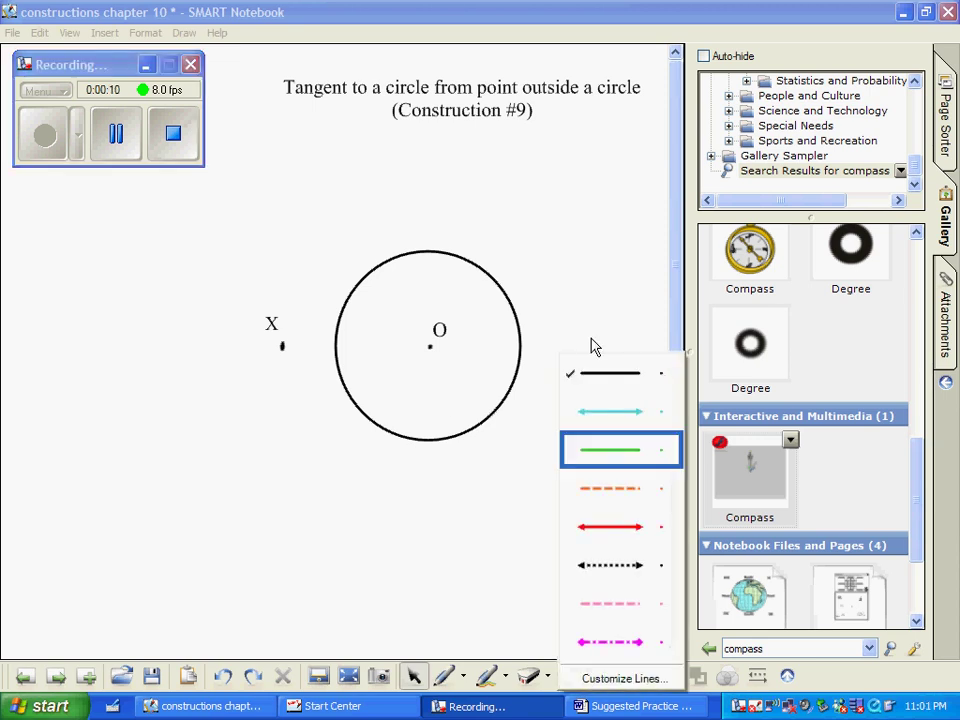
pyautogui.click(595, 373)
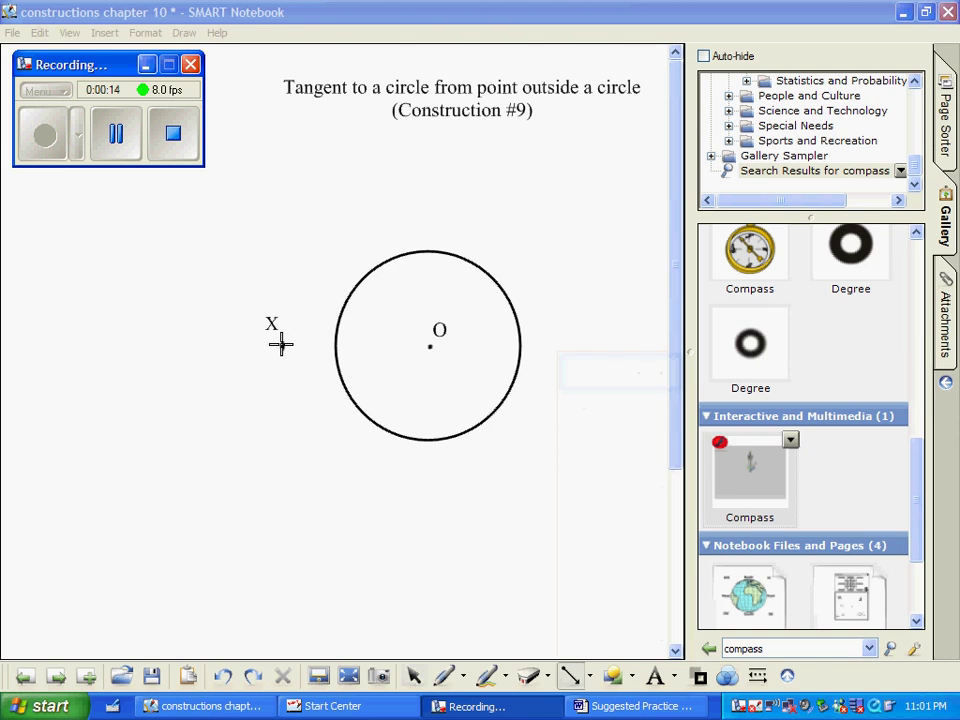
pyautogui.moveTo(281, 346); pyautogui.dragTo(431, 350)
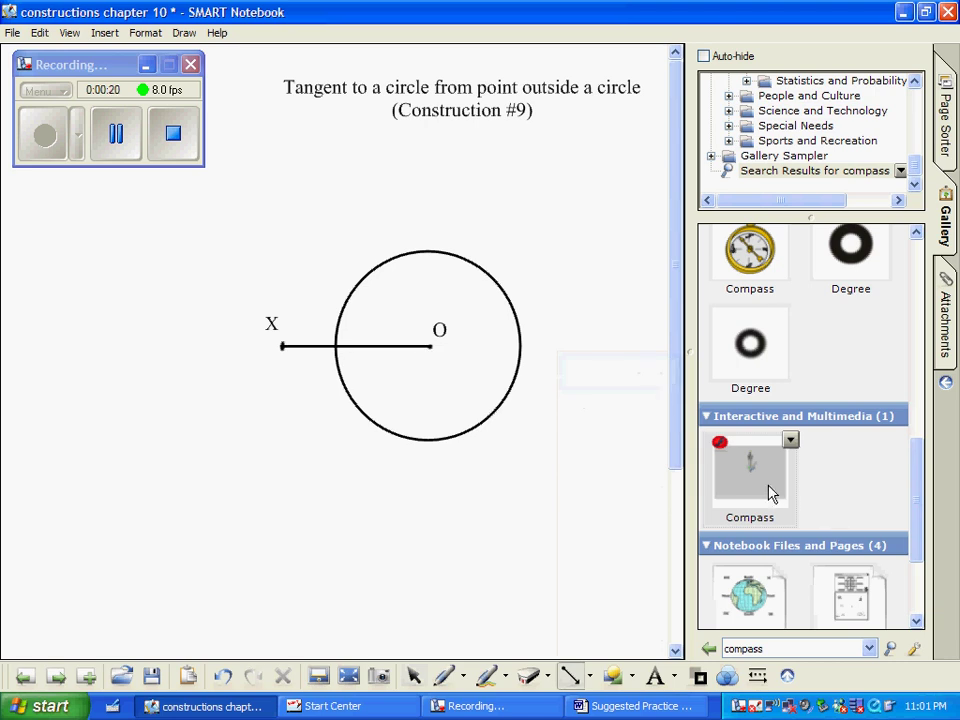
# Place the compass on X, widen it, and sweep a blue arc across the circle.
pyautogui.moveTo(770, 493); pyautogui.dragTo(284, 346)
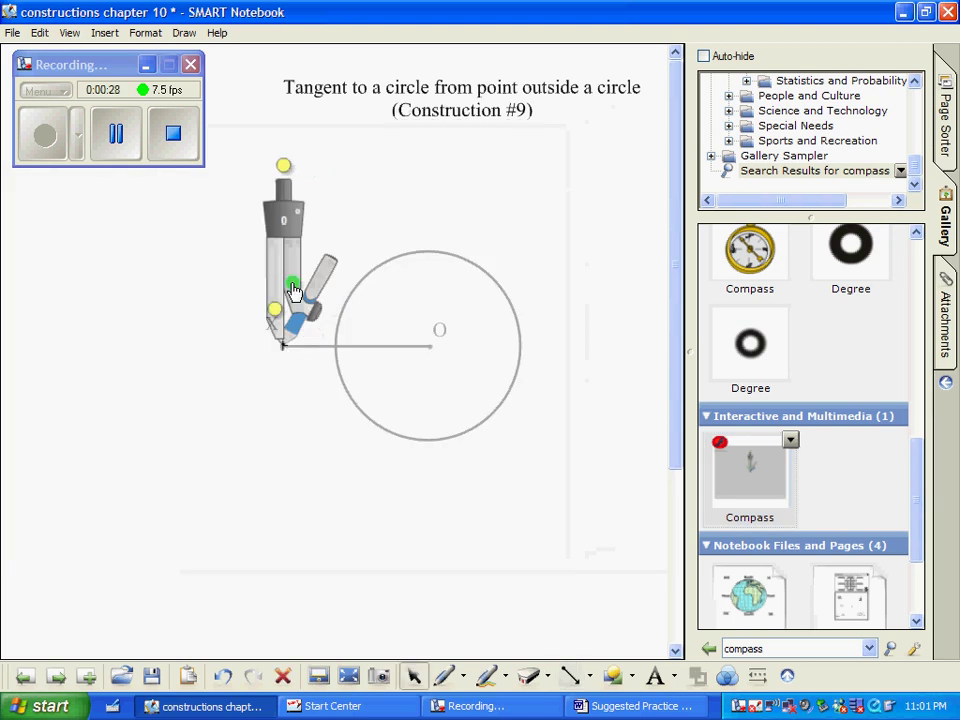
pyautogui.moveTo(292, 289); pyautogui.dragTo(340, 291)
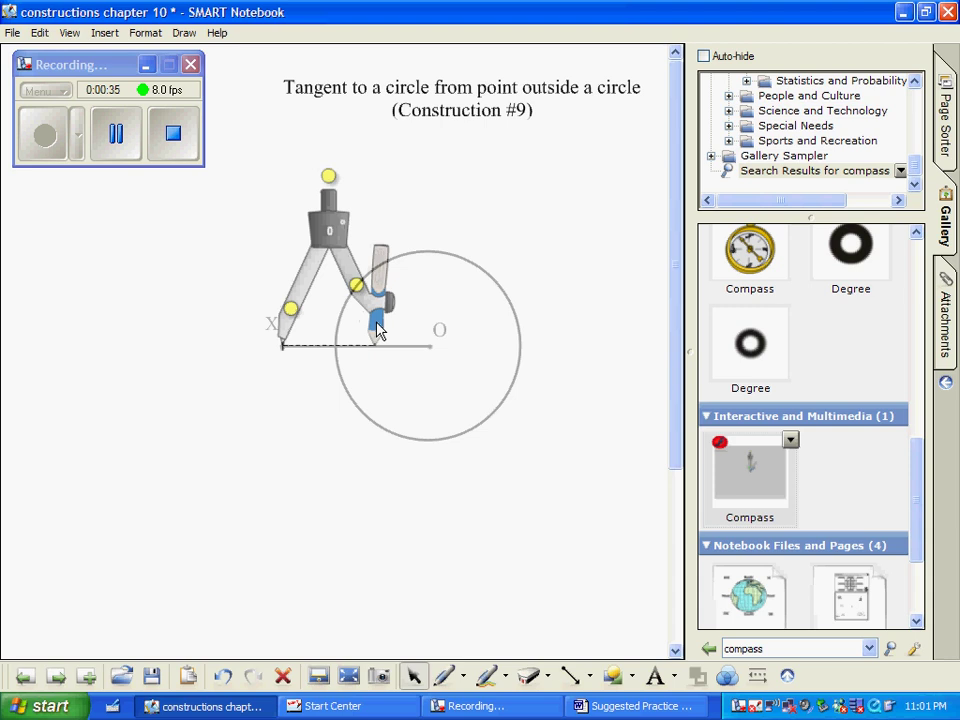
pyautogui.moveTo(377, 330)
pyautogui.mouseDown()
pyautogui.moveTo(349, 415)
pyautogui.moveTo(387, 330)
pyautogui.moveTo(393, 285)
pyautogui.moveTo(355, 203)
pyautogui.moveTo(294, 161)
pyautogui.mouseUp()
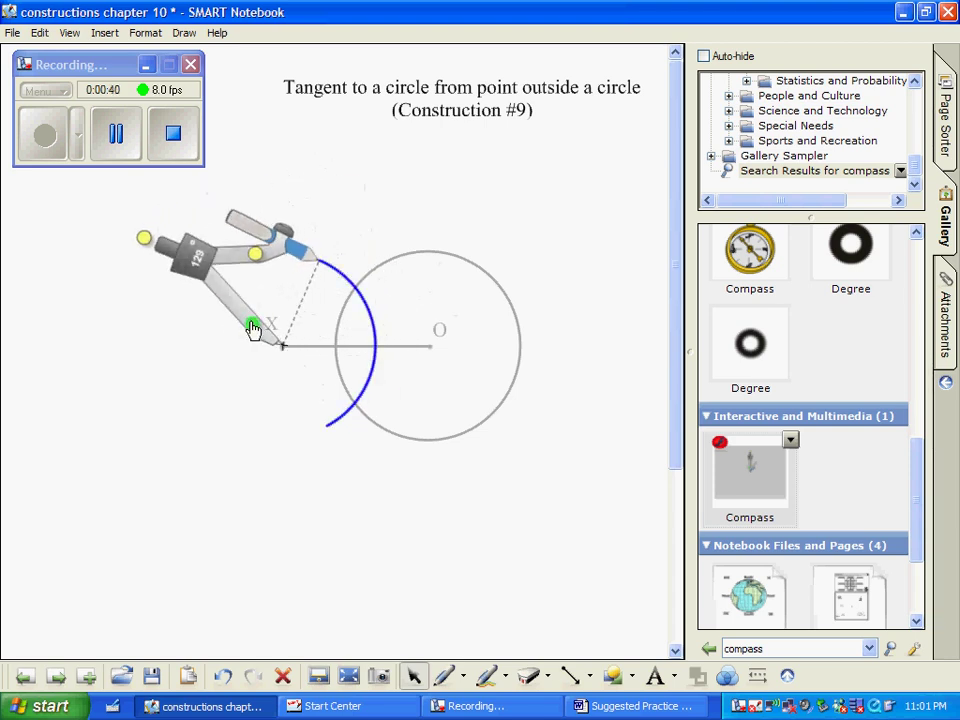
# Move the compass needle to O, draw the matching arc, then set the compass aside.
pyautogui.moveTo(255, 330); pyautogui.dragTo(399, 323)
pyautogui.moveTo(290, 240)
pyautogui.mouseDown()
pyautogui.moveTo(246, 328)
pyautogui.moveTo(236, 381)
pyautogui.moveTo(268, 399)
pyautogui.mouseUp()
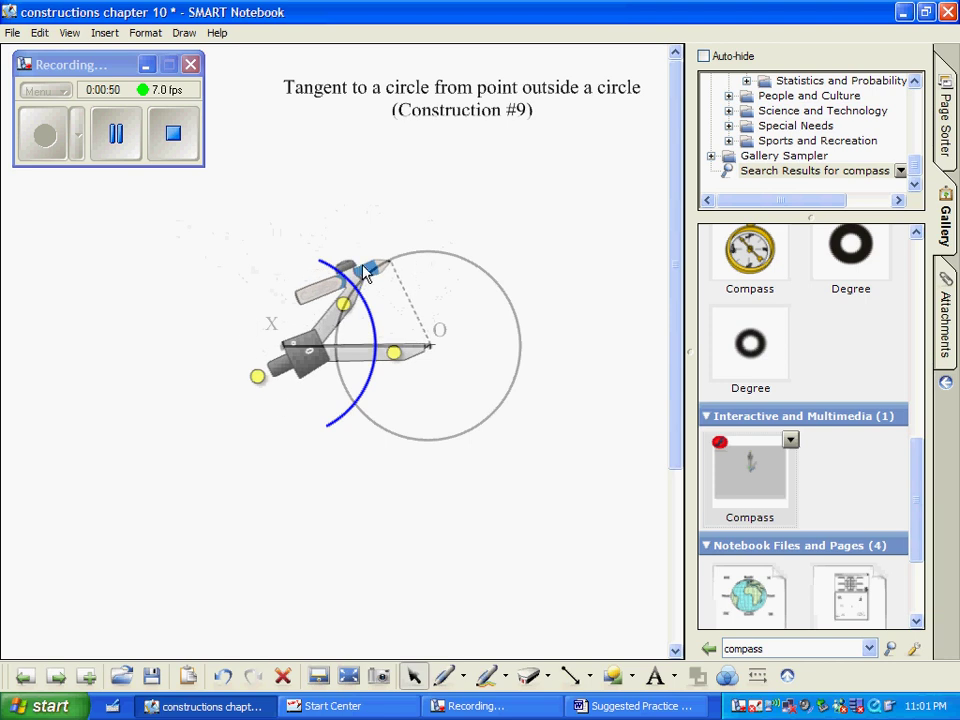
pyautogui.moveTo(366, 273)
pyautogui.mouseDown()
pyautogui.moveTo(293, 402)
pyautogui.moveTo(293, 450)
pyautogui.moveTo(355, 498)
pyautogui.mouseUp()
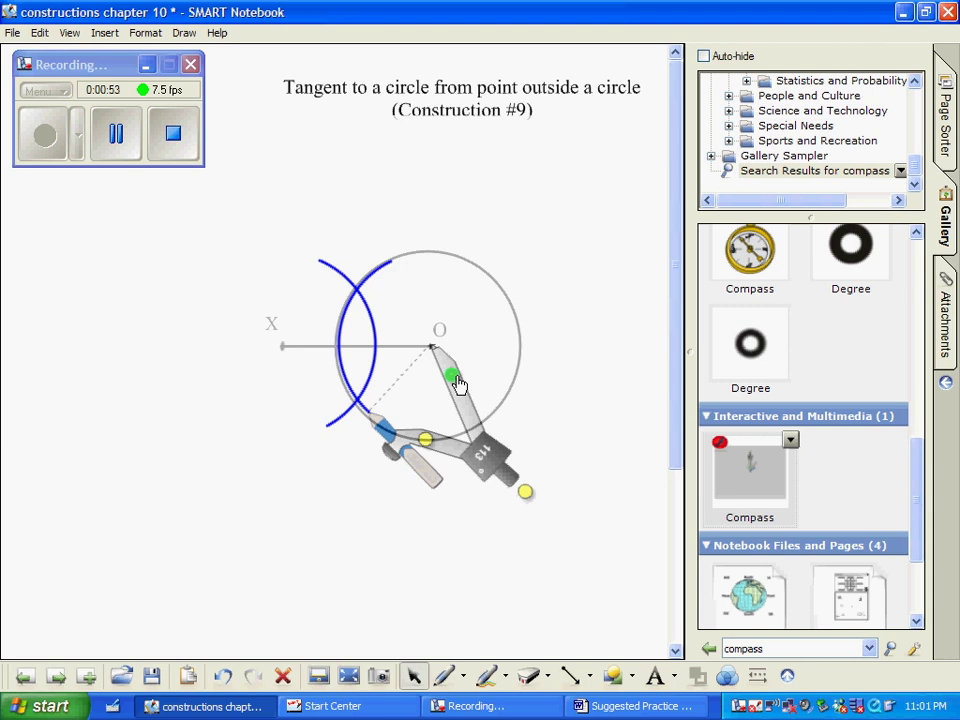
pyautogui.moveTo(476, 386)
pyautogui.mouseDown()
pyautogui.moveTo(604, 463)
pyautogui.moveTo(600, 456)
pyautogui.mouseUp()
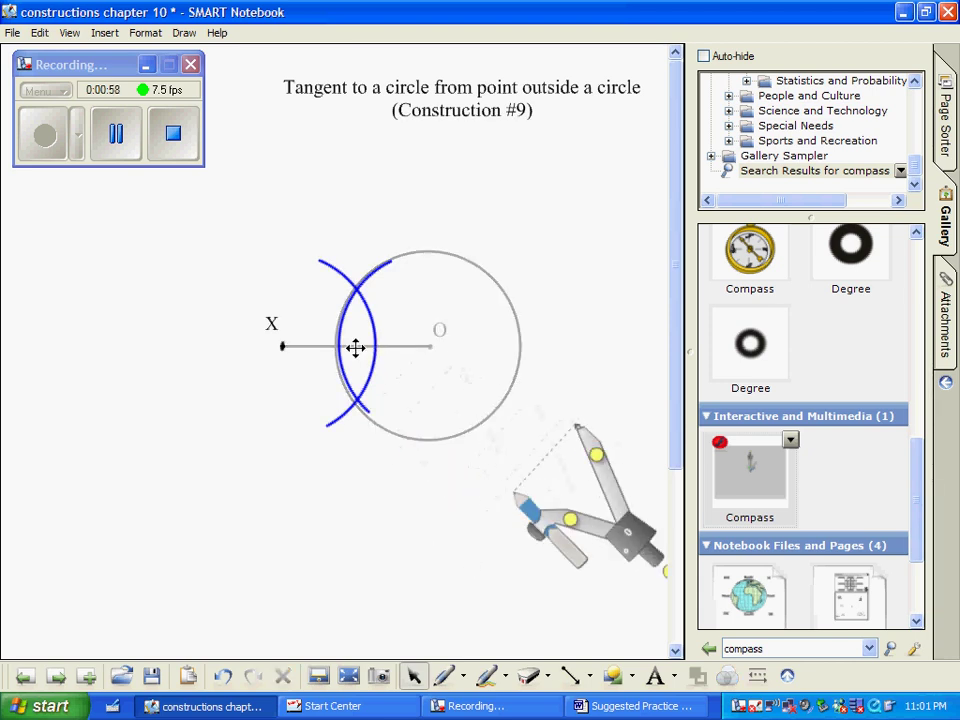
# Draw an orange dashed line from the top arc intersection to the bottom one.
pyautogui.click(590, 677)
pyautogui.click(589, 493)
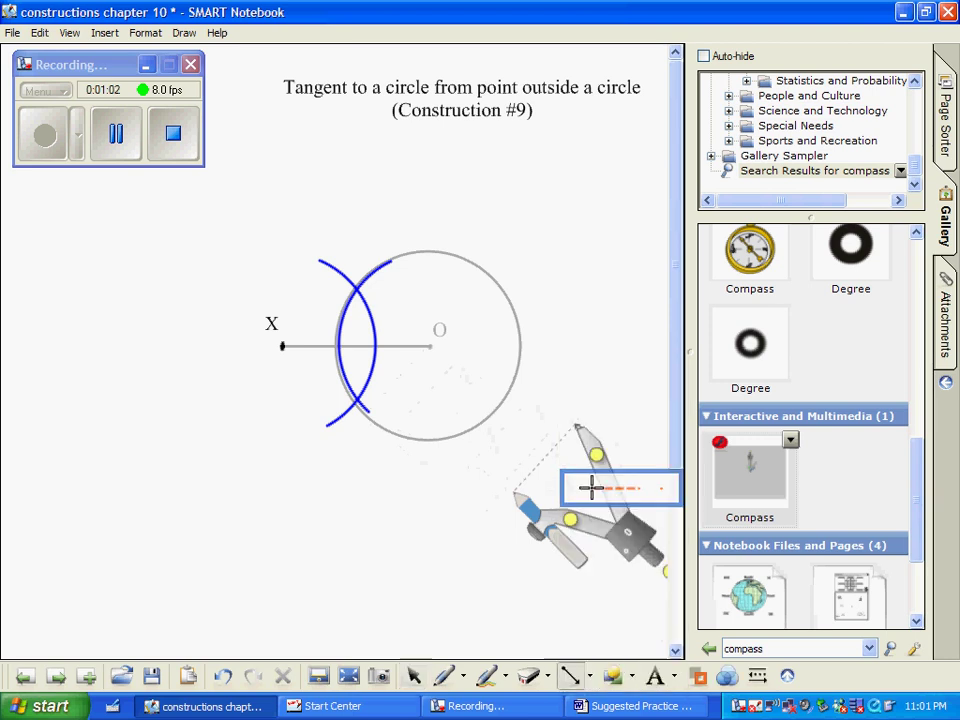
pyautogui.moveTo(355, 268); pyautogui.dragTo(359, 410)
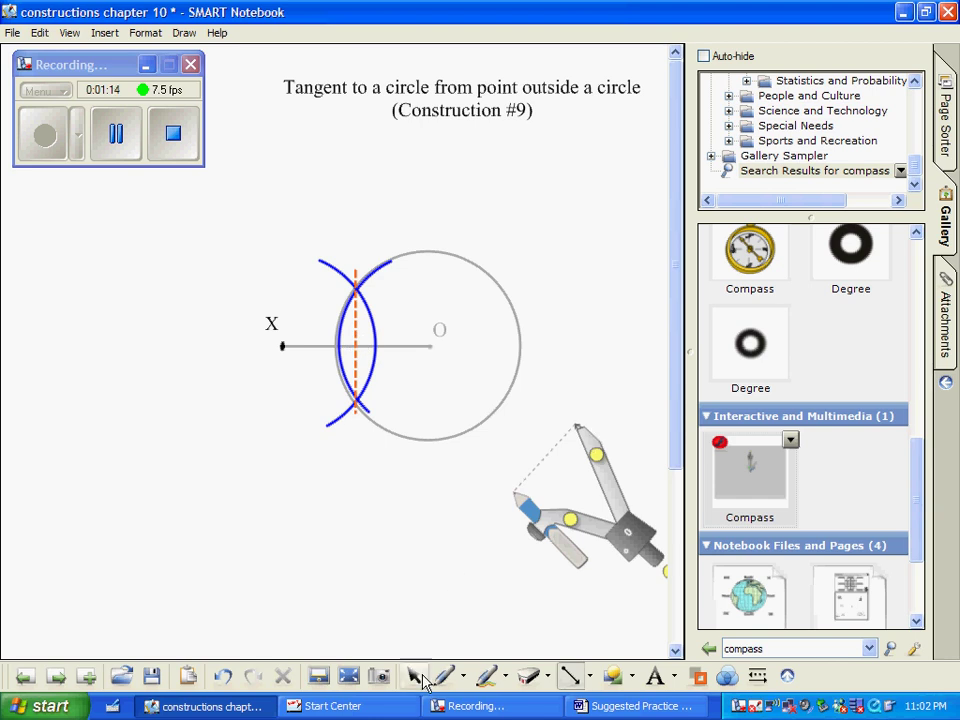
# Bring the compass back, needle on XO's midpoint, and adjust its opening so the pencil touches X.
pyautogui.click(422, 677)
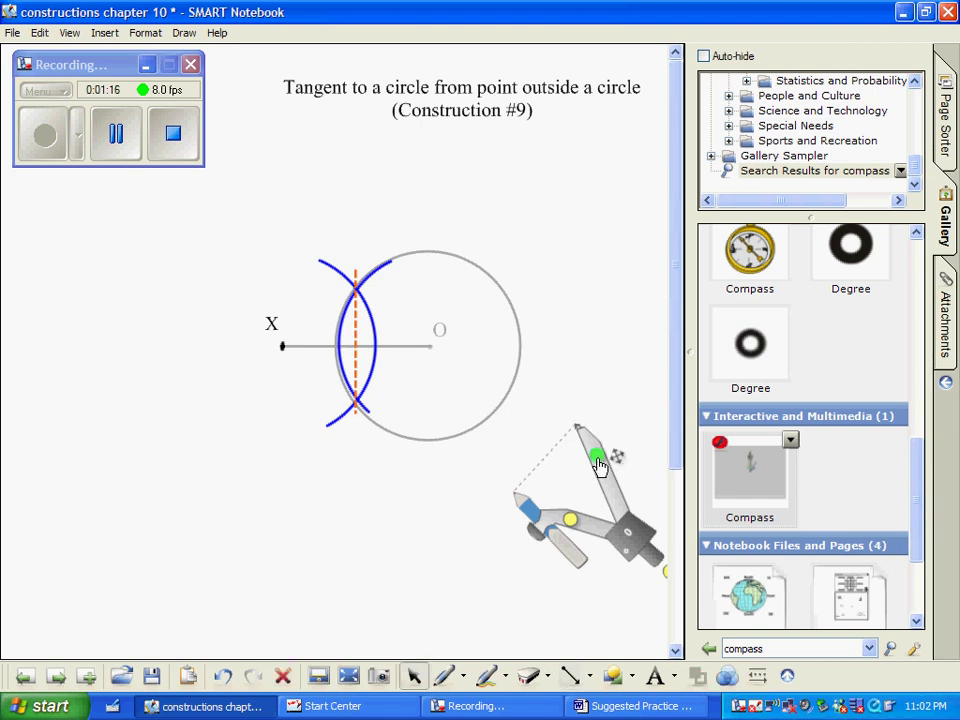
pyautogui.moveTo(598, 466)
pyautogui.mouseDown()
pyautogui.moveTo(478, 452)
pyautogui.moveTo(401, 429)
pyautogui.moveTo(369, 394)
pyautogui.moveTo(383, 391)
pyautogui.moveTo(380, 382)
pyautogui.mouseUp()
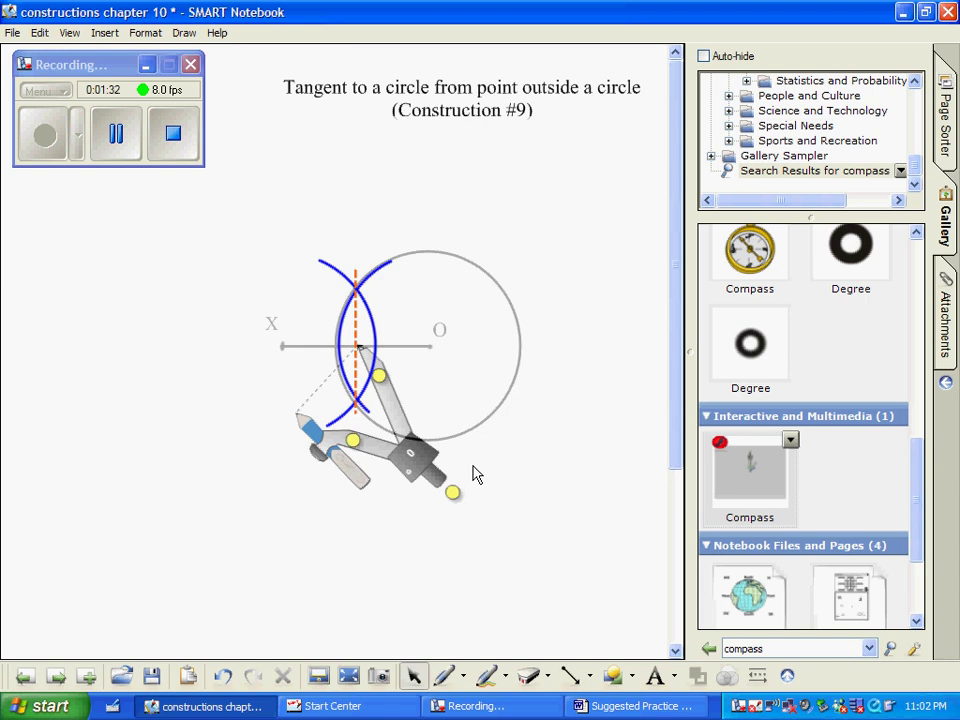
pyautogui.moveTo(456, 499)
pyautogui.mouseDown()
pyautogui.moveTo(401, 516)
pyautogui.moveTo(330, 470)
pyautogui.moveTo(342, 470)
pyautogui.mouseUp()
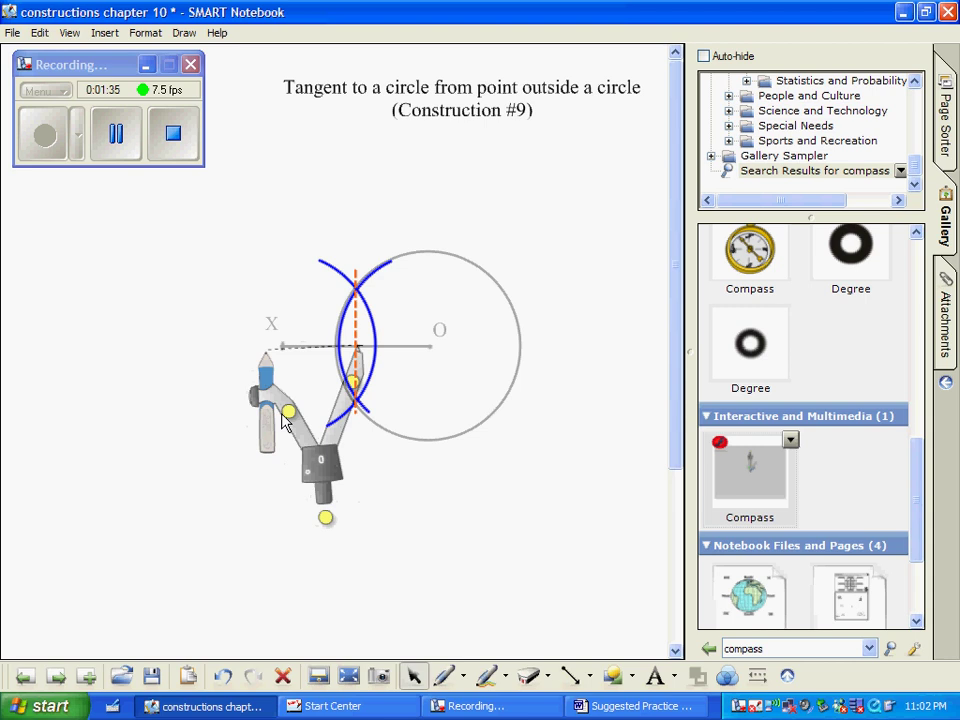
pyautogui.moveTo(288, 416); pyautogui.dragTo(296, 418)
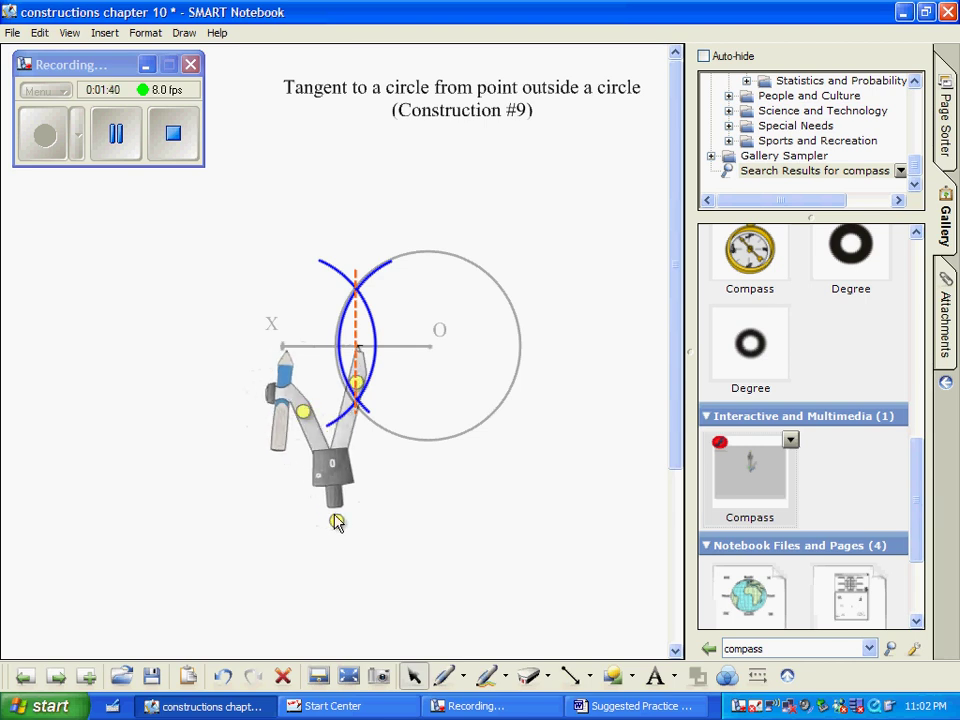
pyautogui.moveTo(336, 522); pyautogui.dragTo(328, 520)
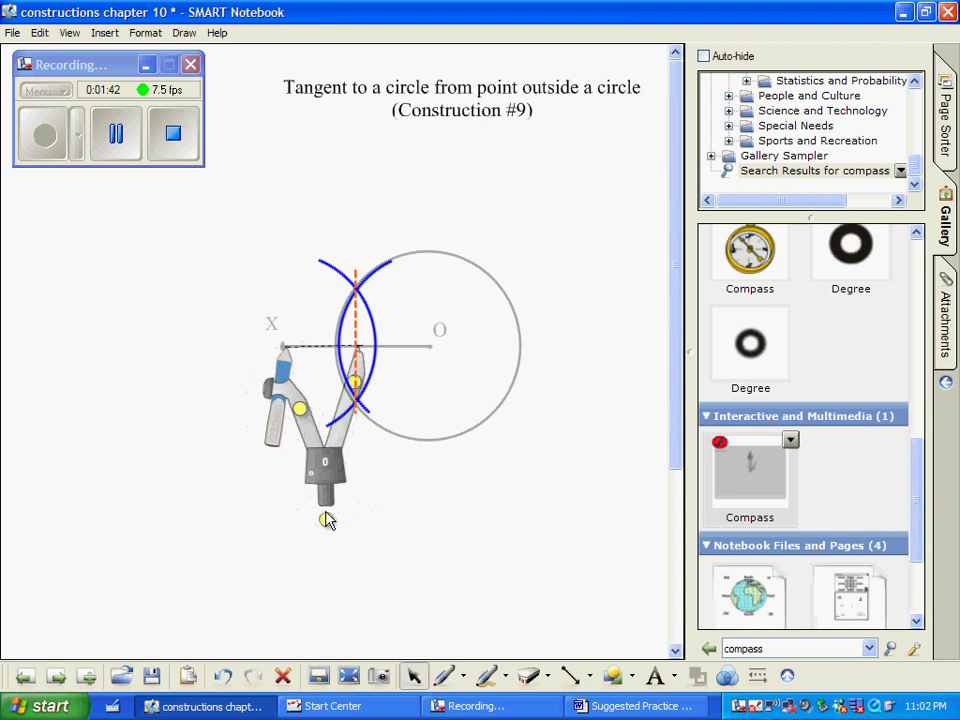
pyautogui.moveTo(300, 410); pyautogui.dragTo(297, 408)
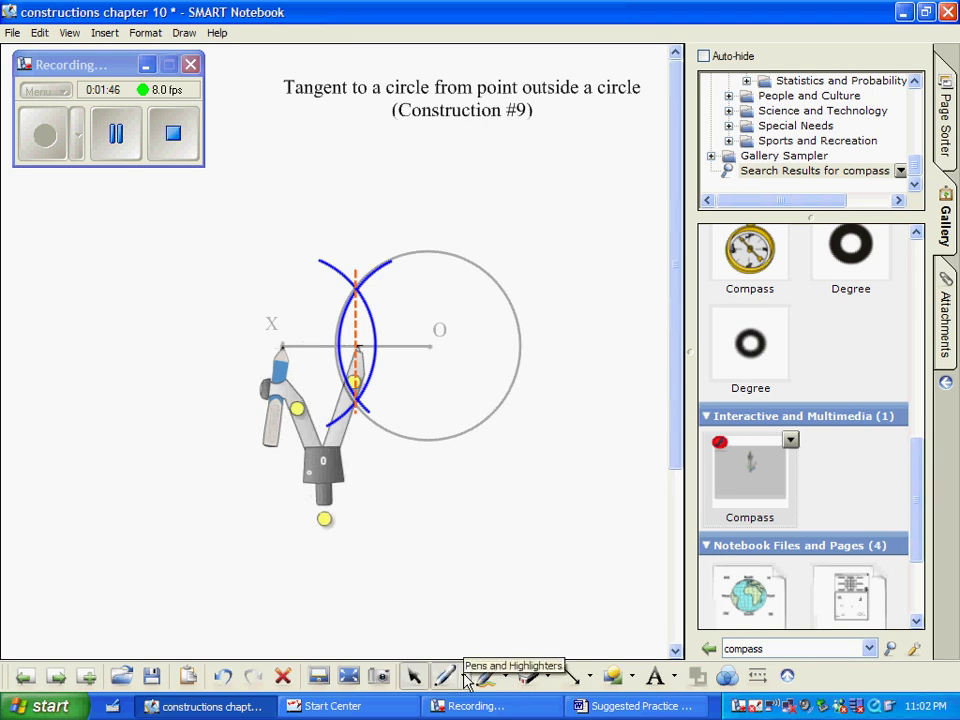
# Swing a green compass arc from XO's midpoint across the circle's top, then park the compass lower left.
pyautogui.click(465, 677)
pyautogui.click(472, 452)
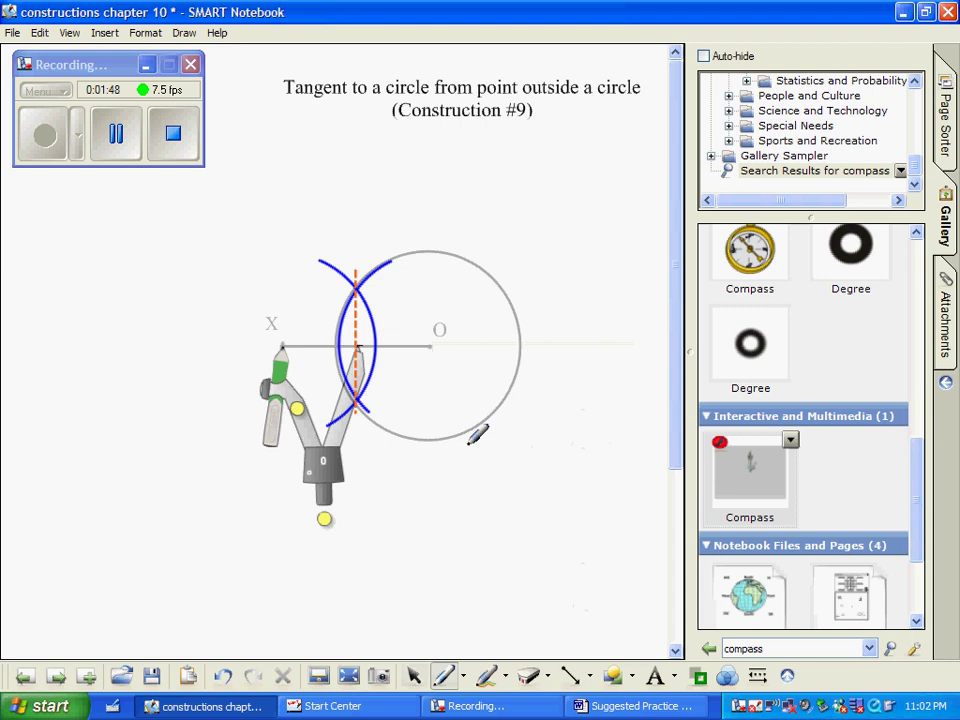
pyautogui.click(418, 679)
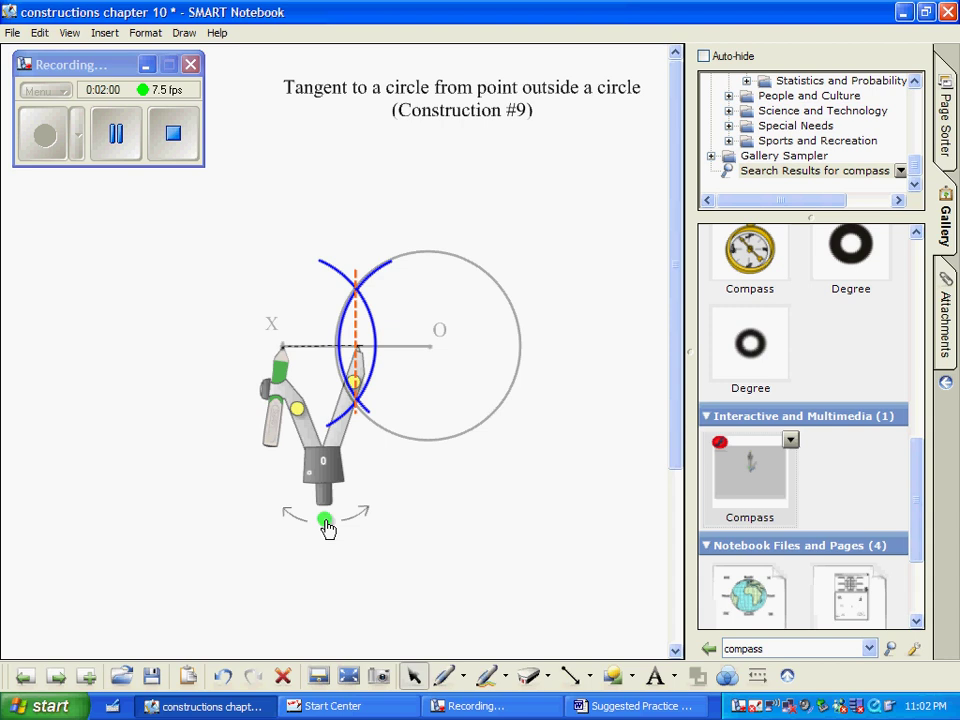
pyautogui.moveTo(328, 528); pyautogui.dragTo(257, 283)
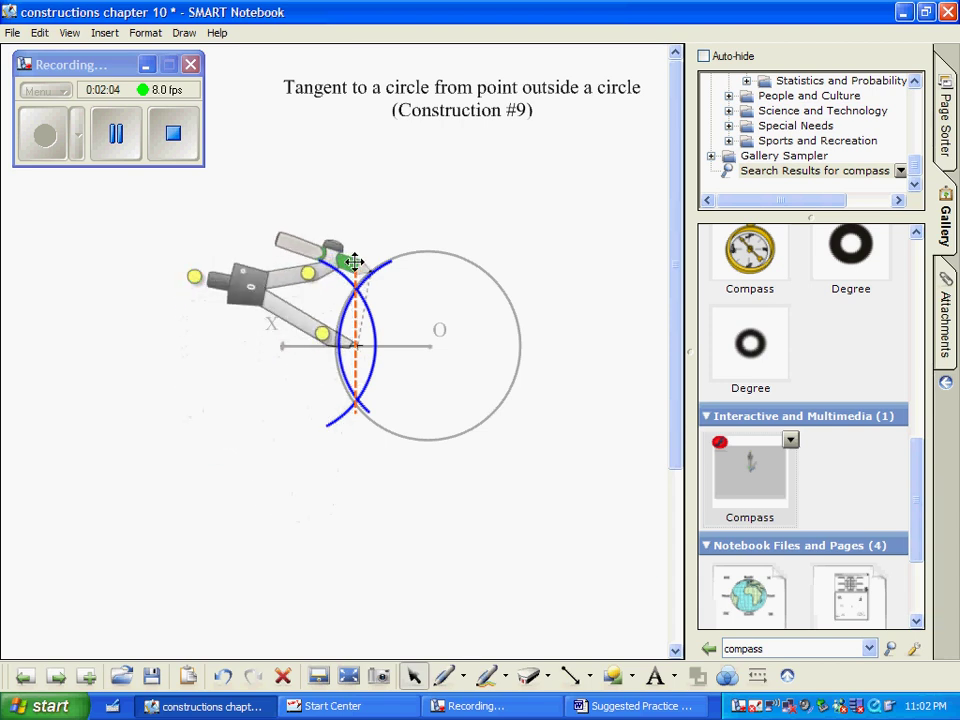
pyautogui.moveTo(355, 268)
pyautogui.mouseDown()
pyautogui.moveTo(366, 265)
pyautogui.moveTo(341, 258)
pyautogui.mouseUp()
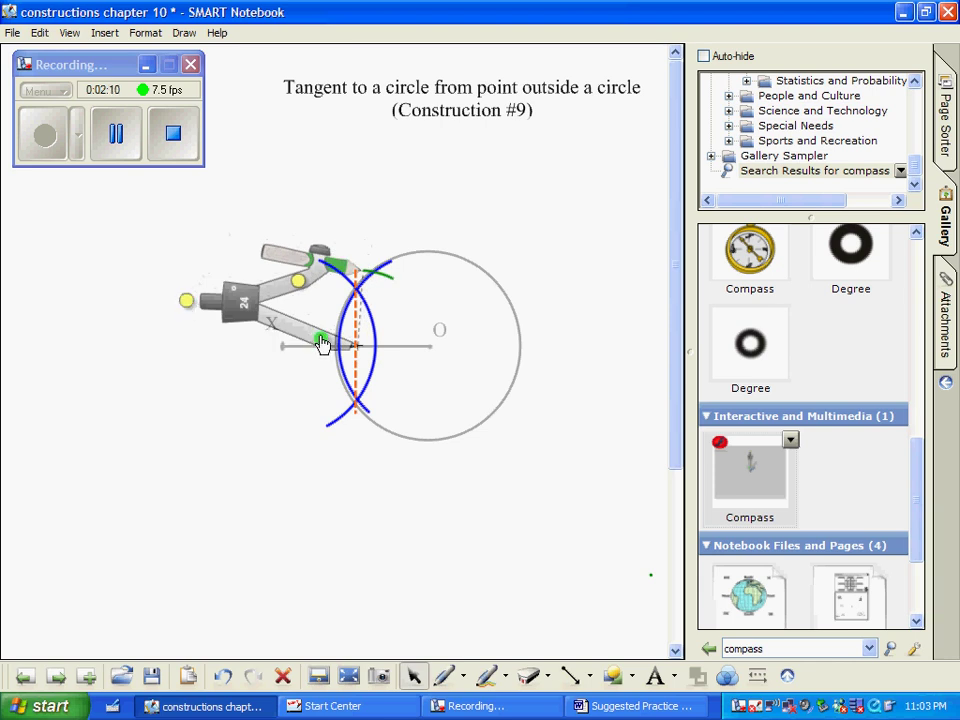
pyautogui.moveTo(281, 338); pyautogui.dragTo(182, 567)
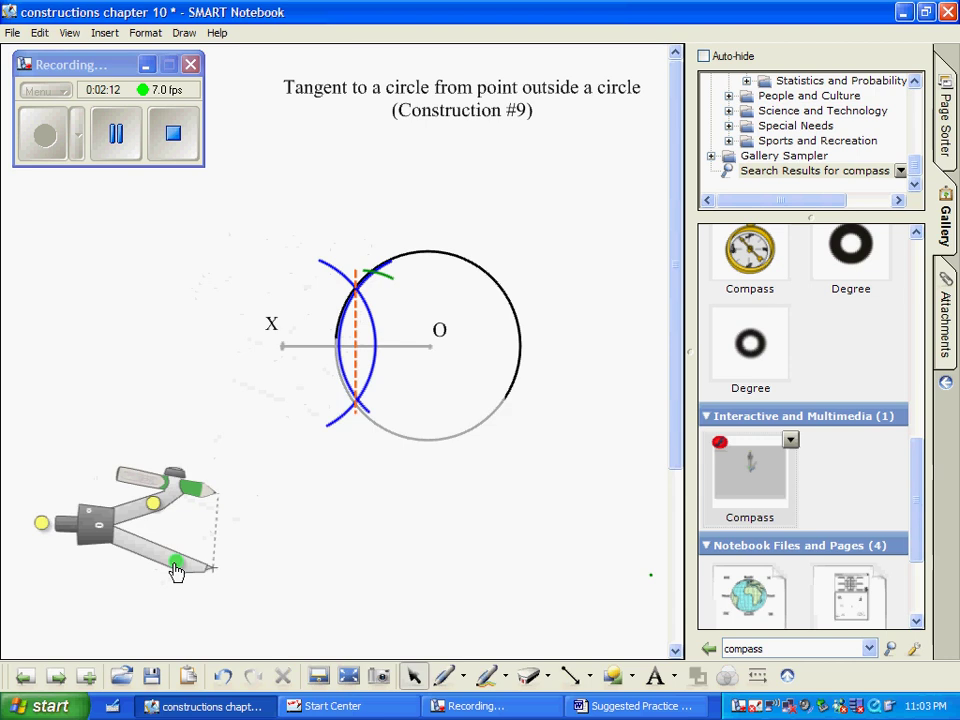
# Move the compass to the page's lower right, clear of the construction.
pyautogui.click(590, 677)
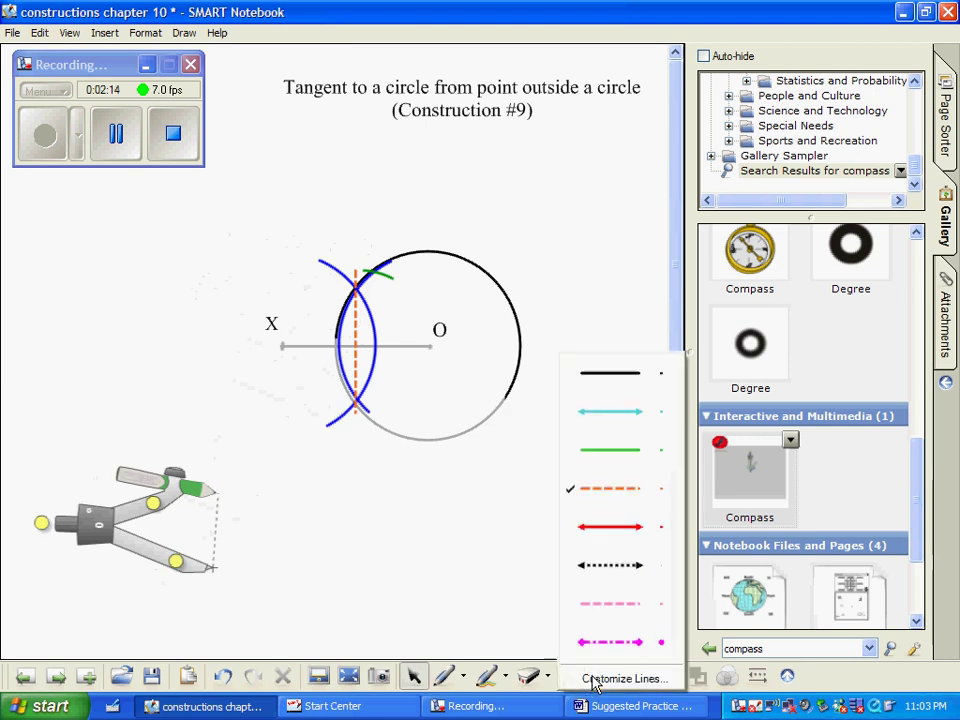
pyautogui.click(600, 378)
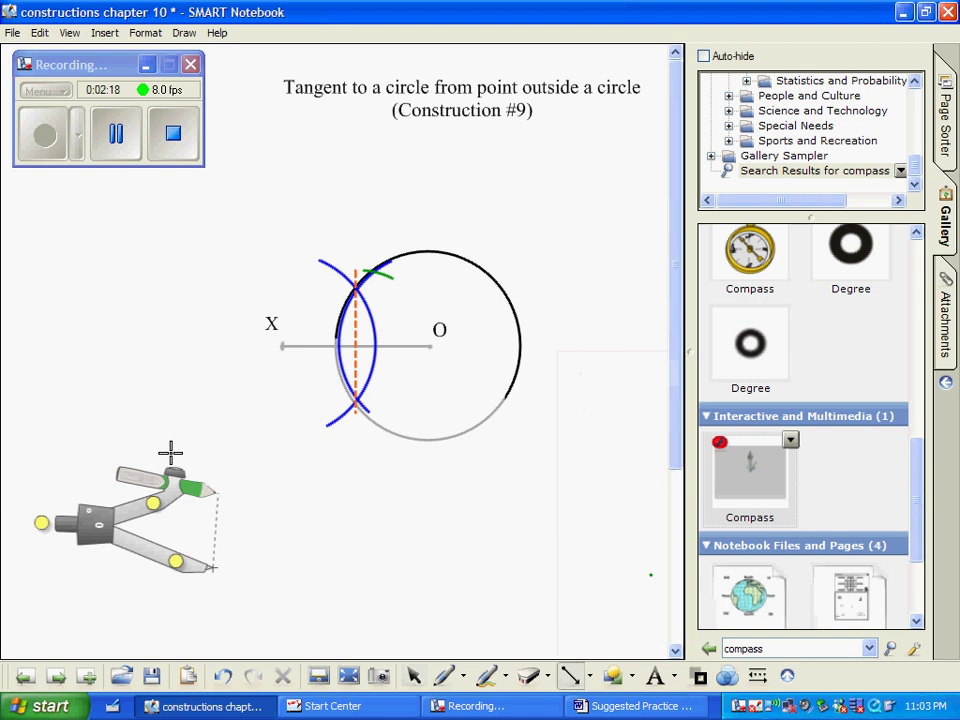
pyautogui.click(415, 680)
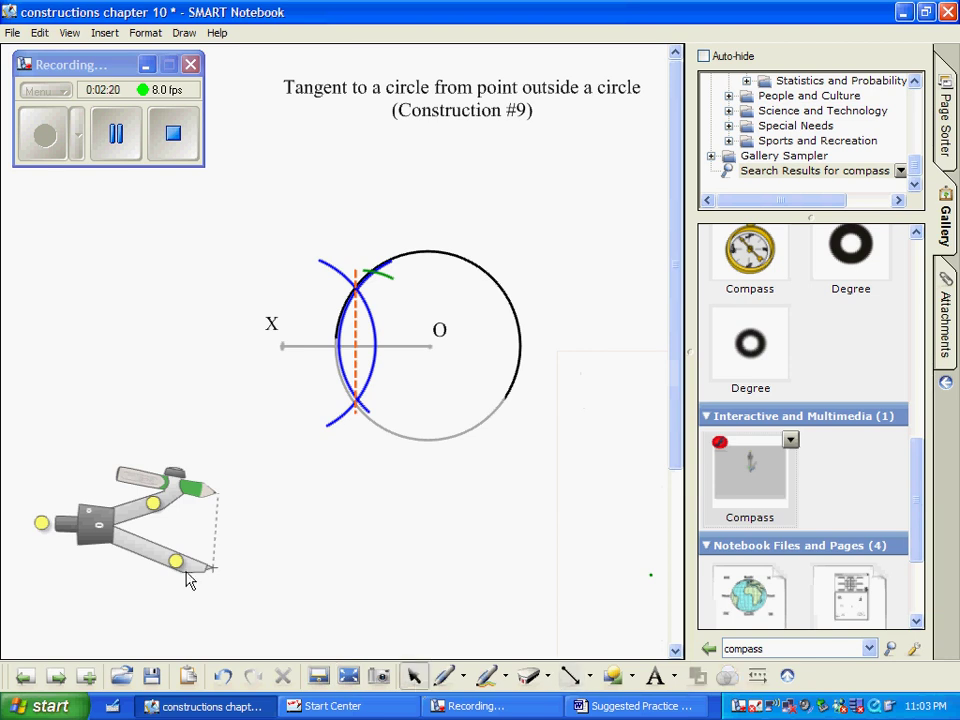
pyautogui.moveTo(167, 568); pyautogui.dragTo(423, 598)
pyautogui.moveTo(593, 573)
pyautogui.mouseDown()
pyautogui.moveTo(600, 598)
pyautogui.moveTo(630, 597)
pyautogui.mouseUp()
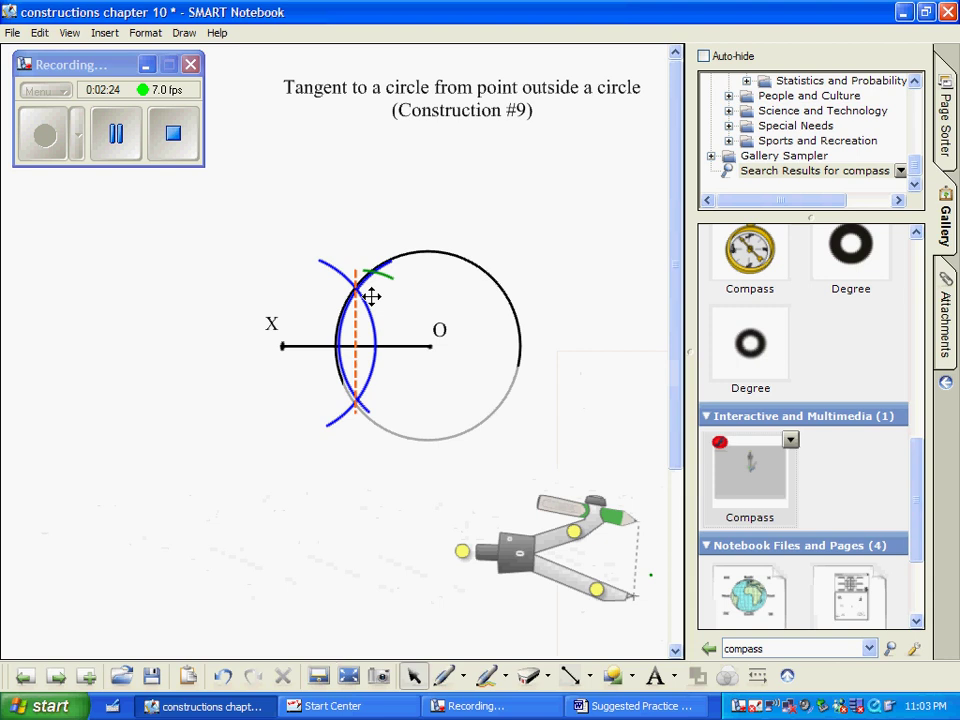
# Draw a solid black line from X through the green arc's crossing with the circle.
pyautogui.click(588, 680)
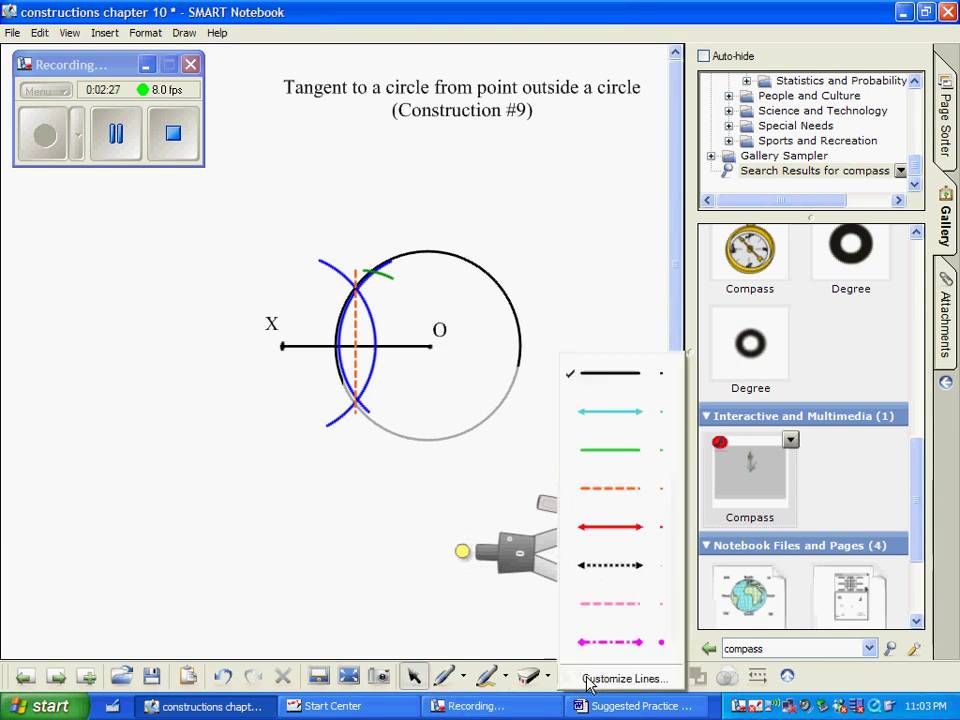
pyautogui.click(596, 382)
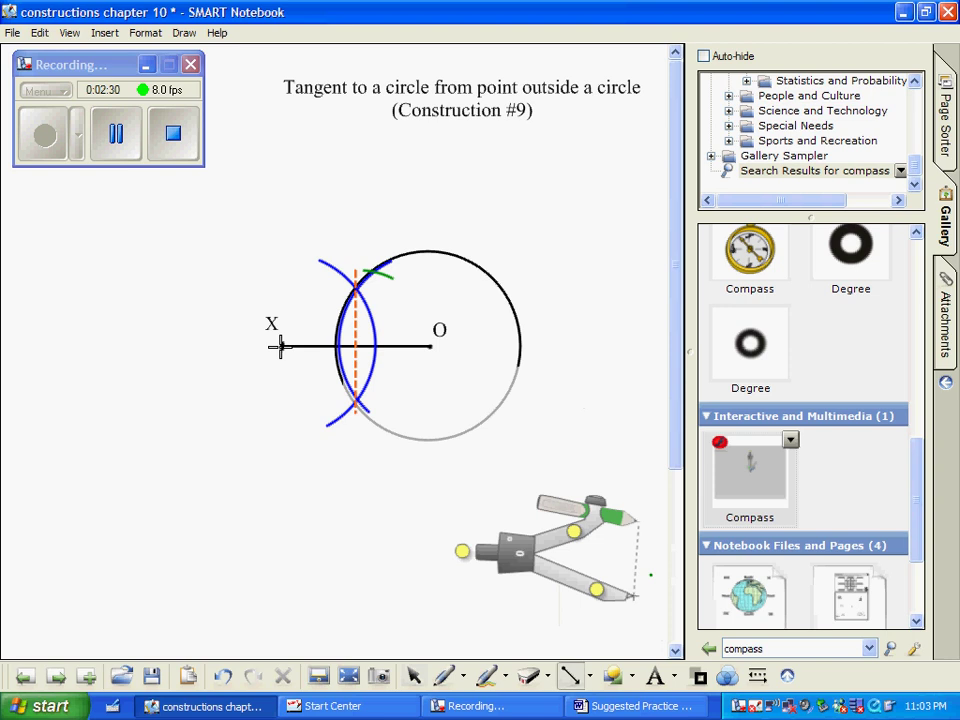
pyautogui.moveTo(283, 345); pyautogui.dragTo(409, 240)
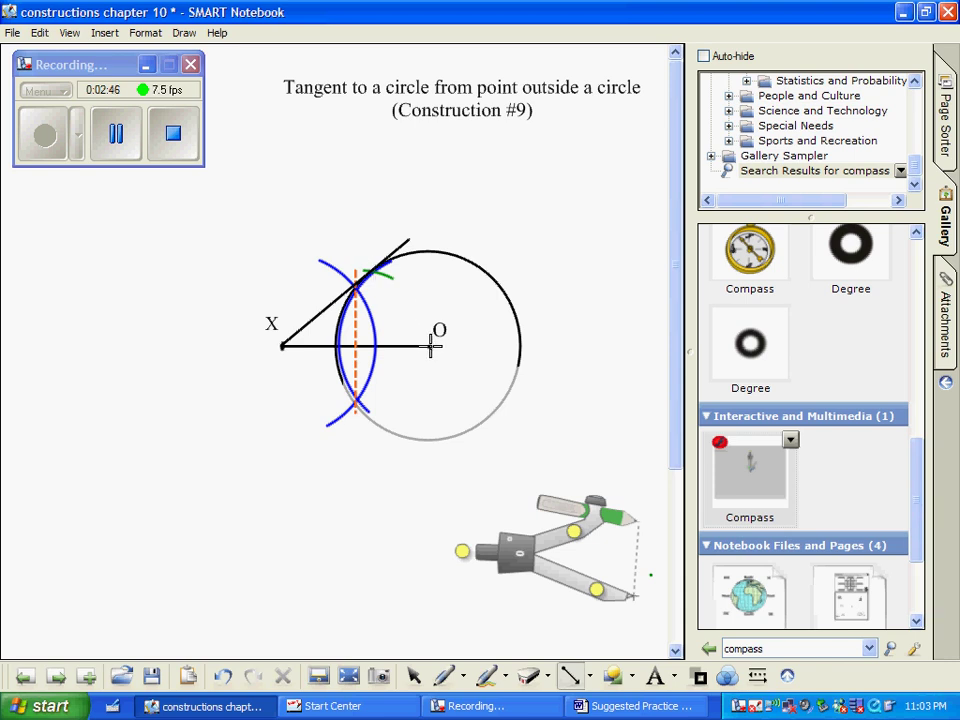
# Draw the black radius from O to the tangent point and move the compass back near X.
pyautogui.moveTo(428, 343); pyautogui.dragTo(376, 268)
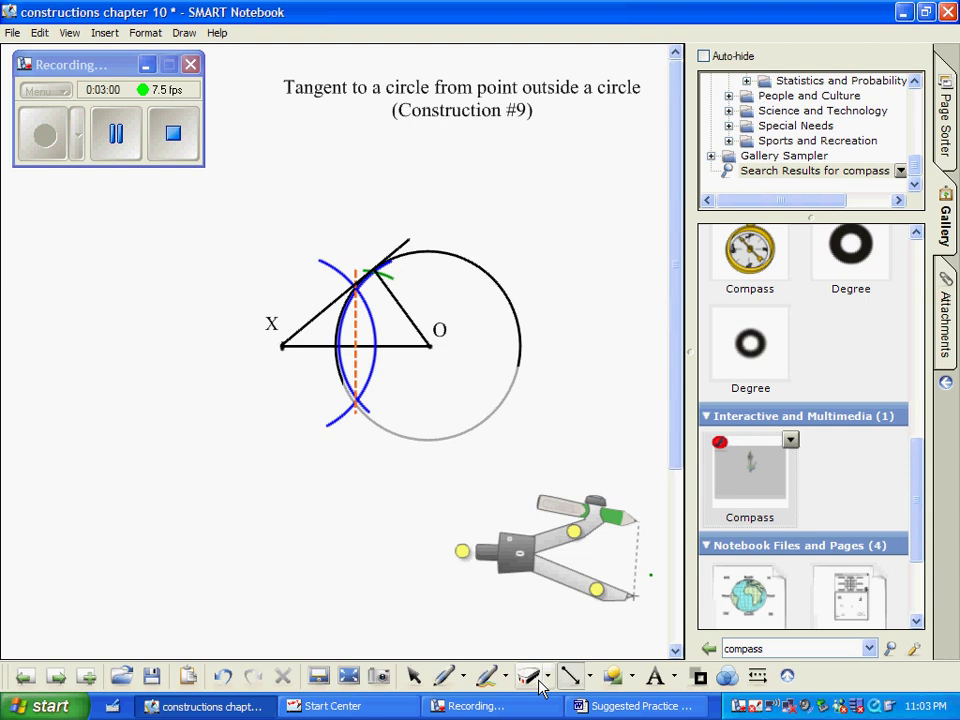
pyautogui.click(414, 674)
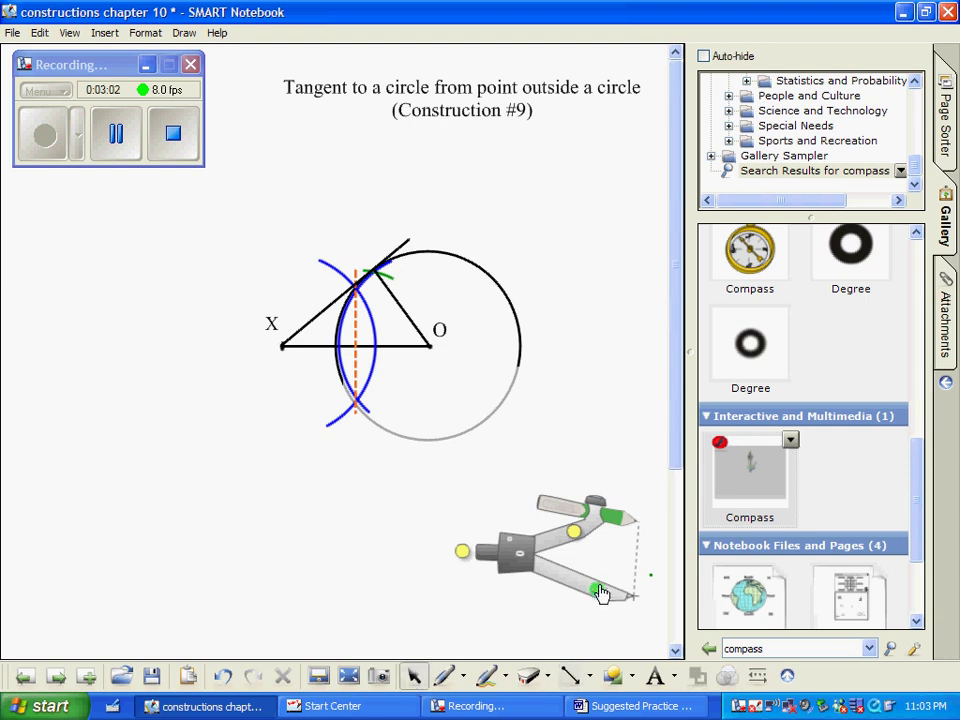
pyautogui.moveTo(574, 585)
pyautogui.mouseDown()
pyautogui.moveTo(458, 476)
pyautogui.moveTo(264, 367)
pyautogui.moveTo(242, 340)
pyautogui.mouseUp()
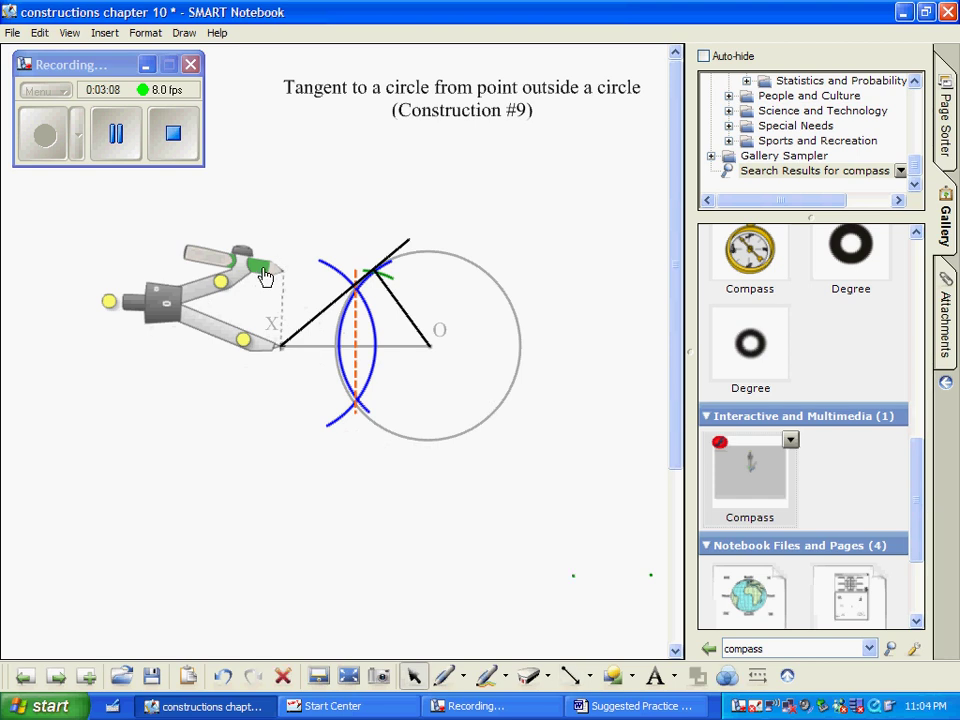
pyautogui.moveTo(243, 345)
pyautogui.mouseDown()
pyautogui.moveTo(229, 349)
pyautogui.moveTo(318, 356)
pyautogui.moveTo(322, 348)
pyautogui.mouseUp()
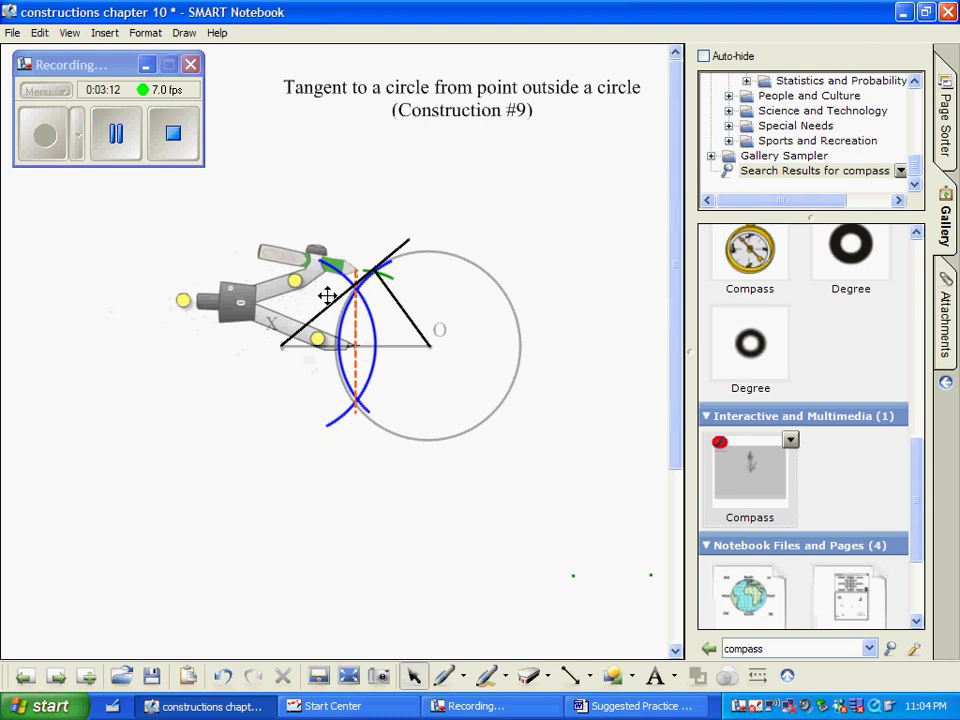